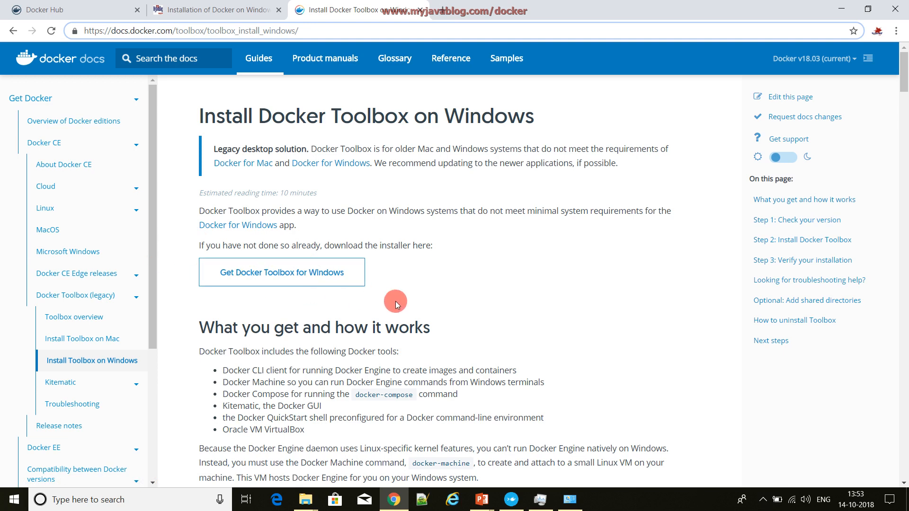
Step: Read the included Docker Toolbox tools and the Windows version requirements under Step 1 of the installation guide
scroll(395, 301, down, 3)
scroll(410, 281, down, 3)
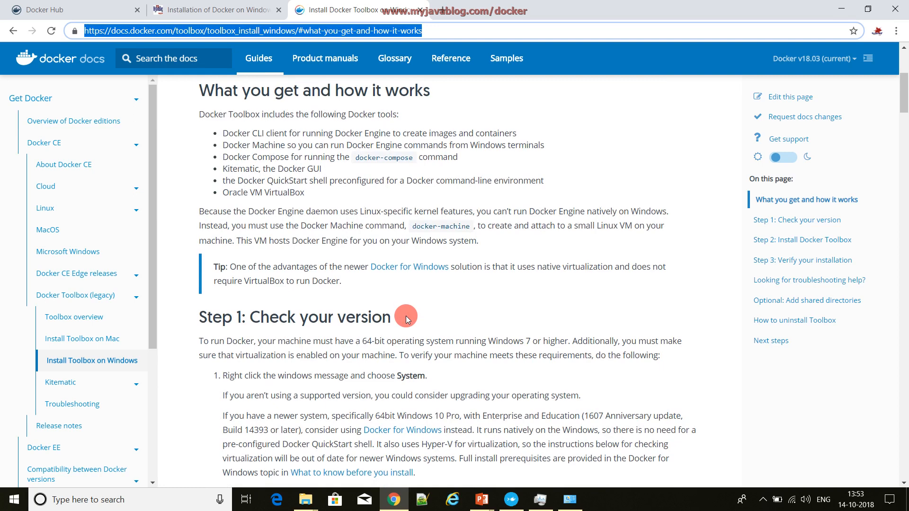
scroll(405, 316, down, 3)
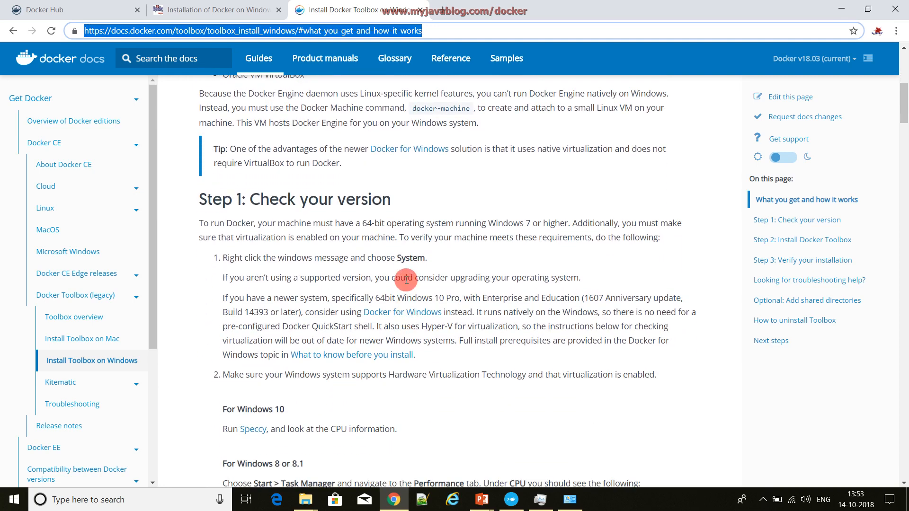
mouse_move(363, 224)
mouse_down()
mouse_move(427, 226)
mouse_move(369, 219)
mouse_up()
click(427, 226)
click(479, 225)
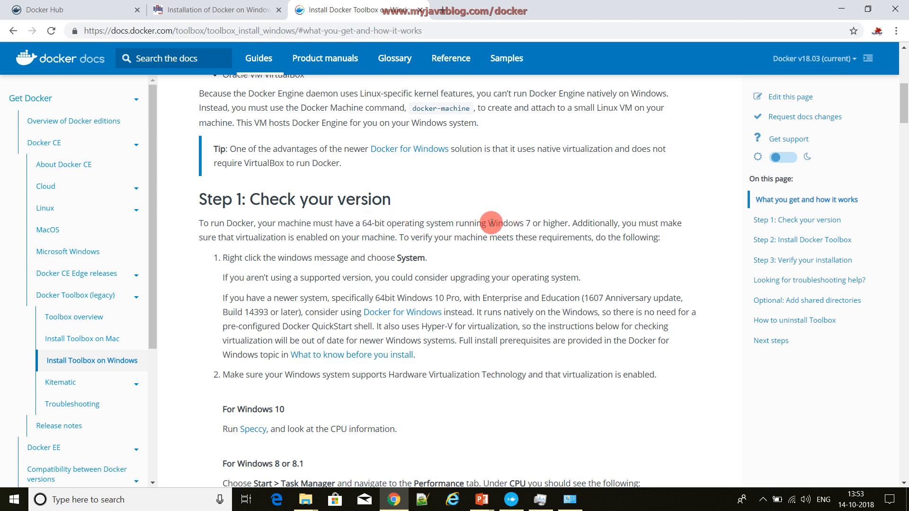
drag(488, 222, 567, 226)
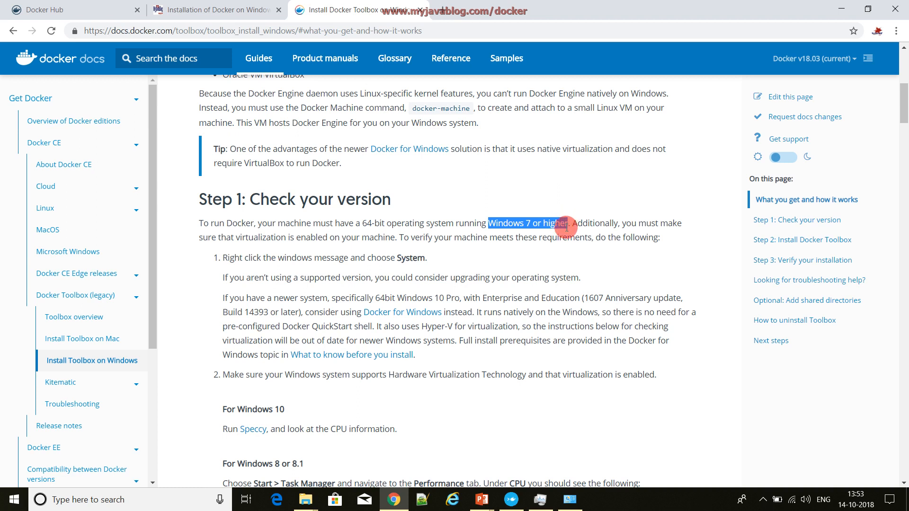
click(483, 246)
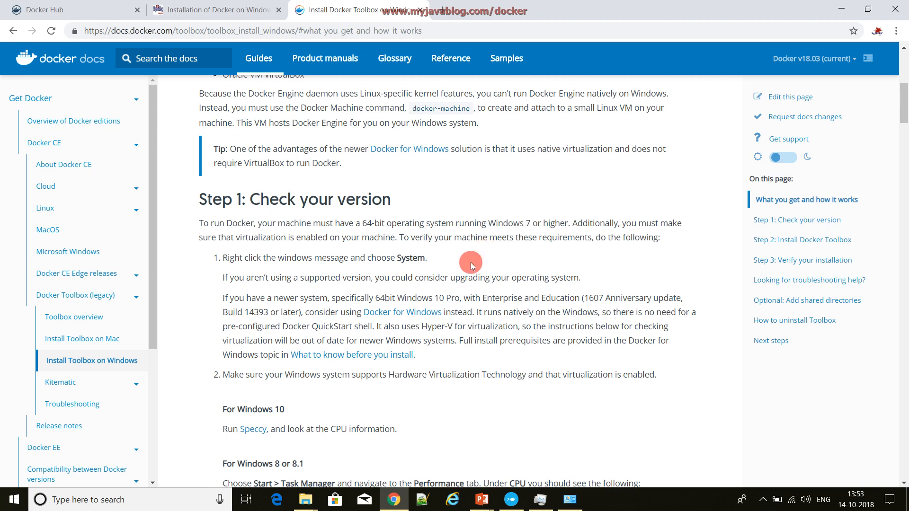
scroll(331, 308, down, 1)
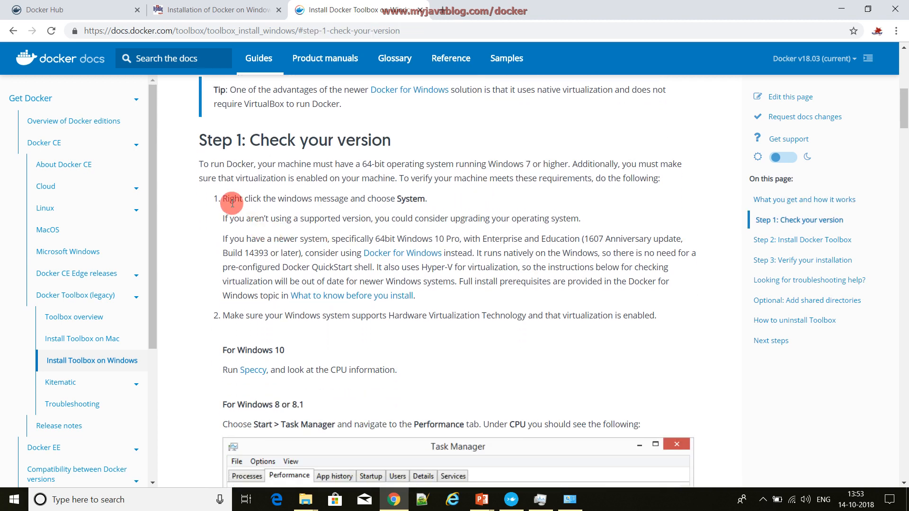
Step: Follow the guide's version check by inspecting the computer's Windows edition and system type in the System window, and return to the guide
drag(232, 203, 452, 213)
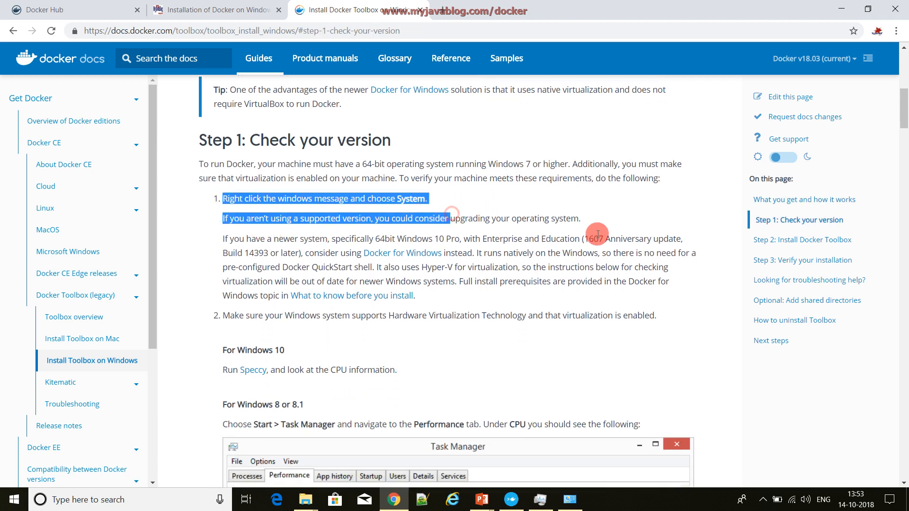
click(597, 234)
click(570, 499)
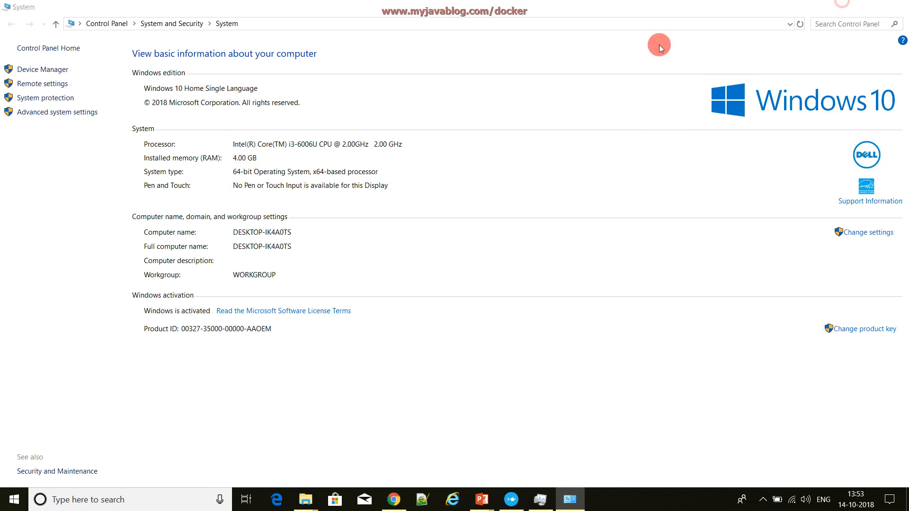
key(alt+Tab)
Step: Read the guide's virtualization requirement and check the CPU virtualization status in Task Manager
scroll(501, 304, down, 3)
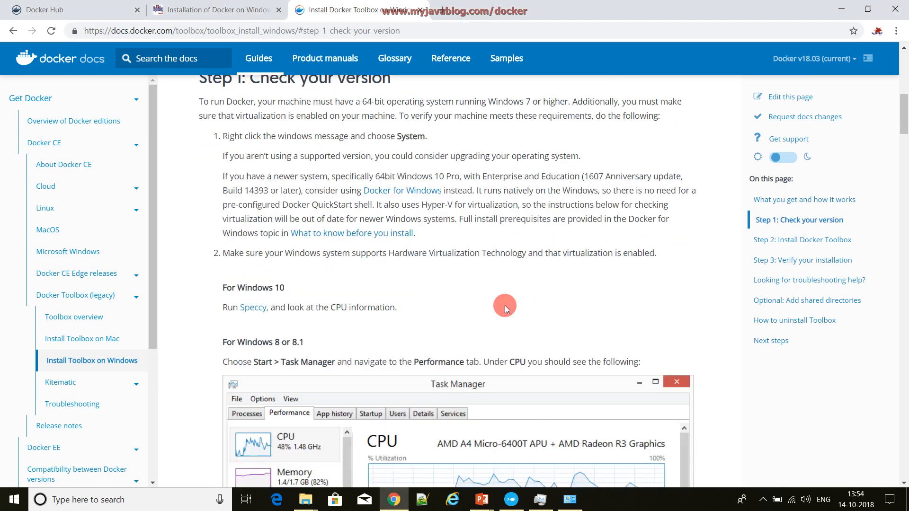
scroll(380, 280, down, 2)
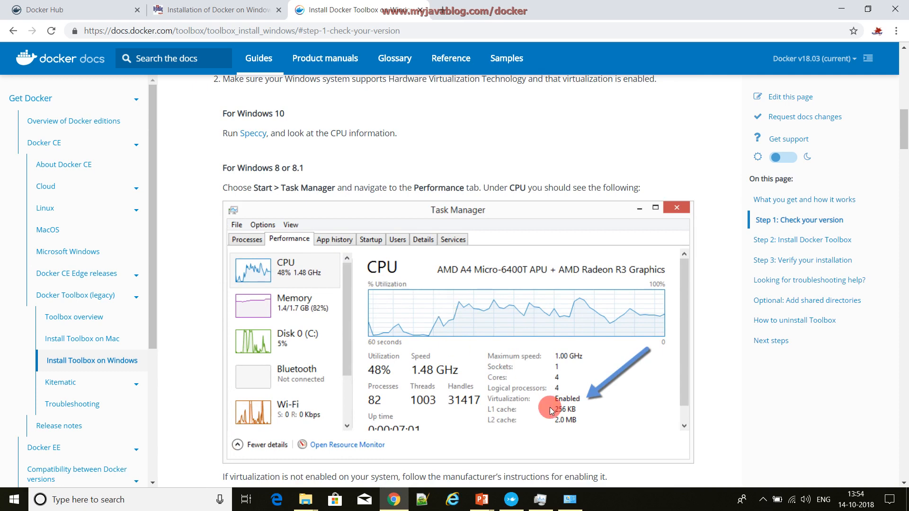
click(542, 498)
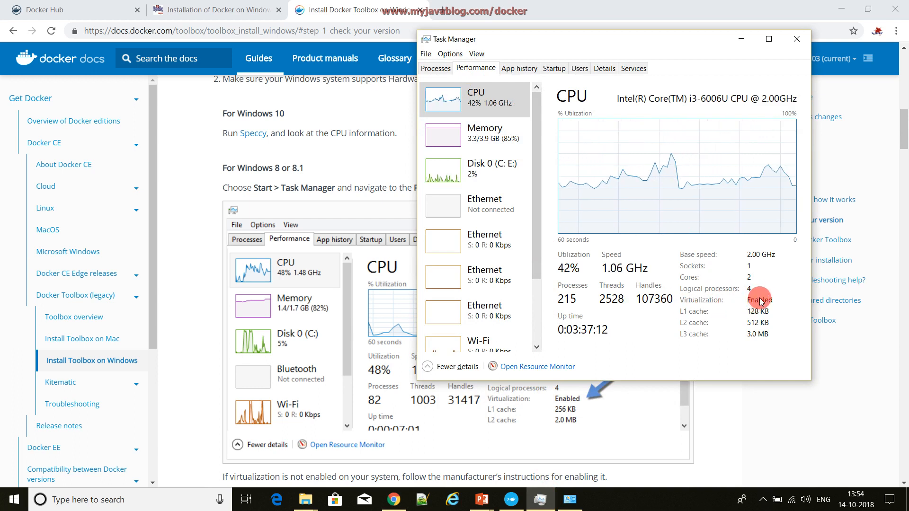
click(742, 40)
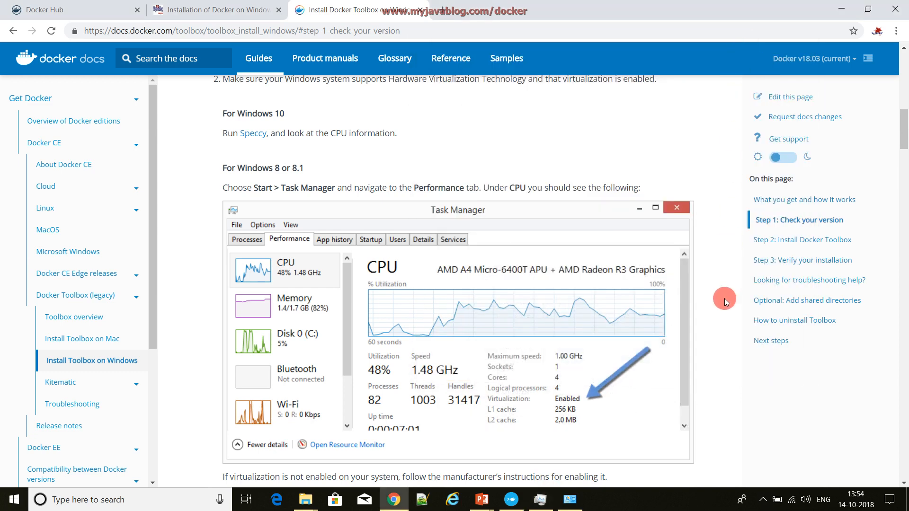
Step: Read the 64-bit Windows verification instructions and the Step 2: Install Docker Toolbox section of the guide
scroll(717, 308, down, 1)
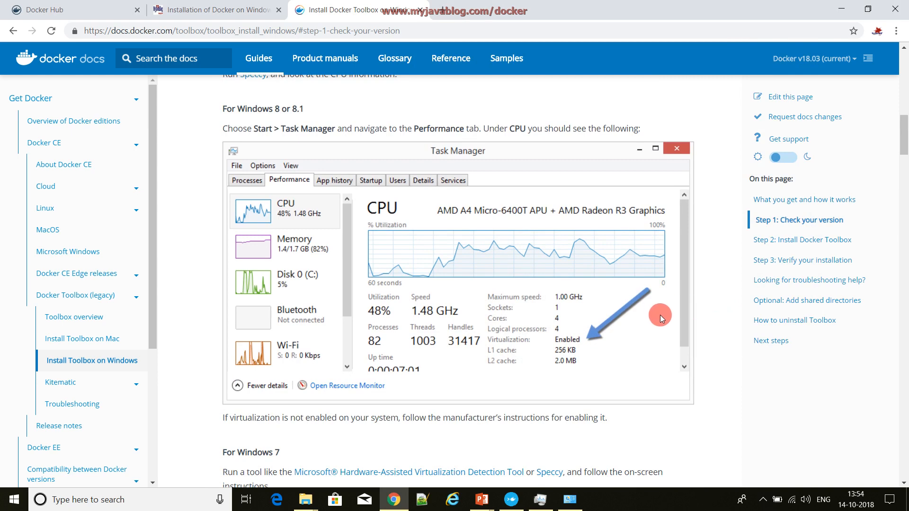
scroll(691, 325, down, 1)
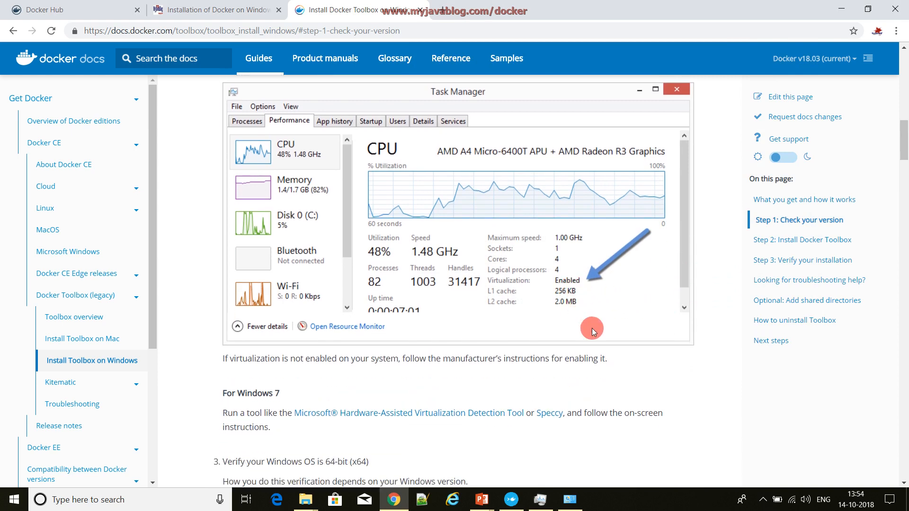
scroll(592, 328, down, 2)
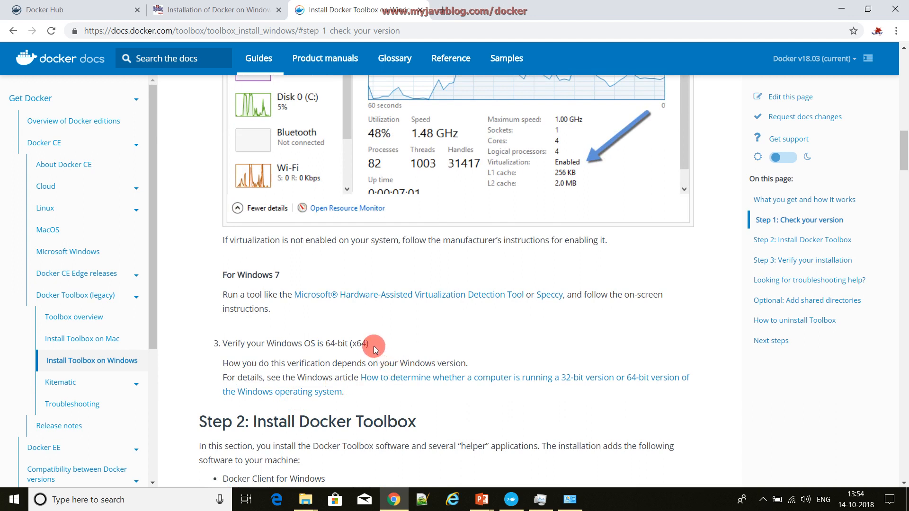
drag(369, 344, 323, 345)
click(403, 354)
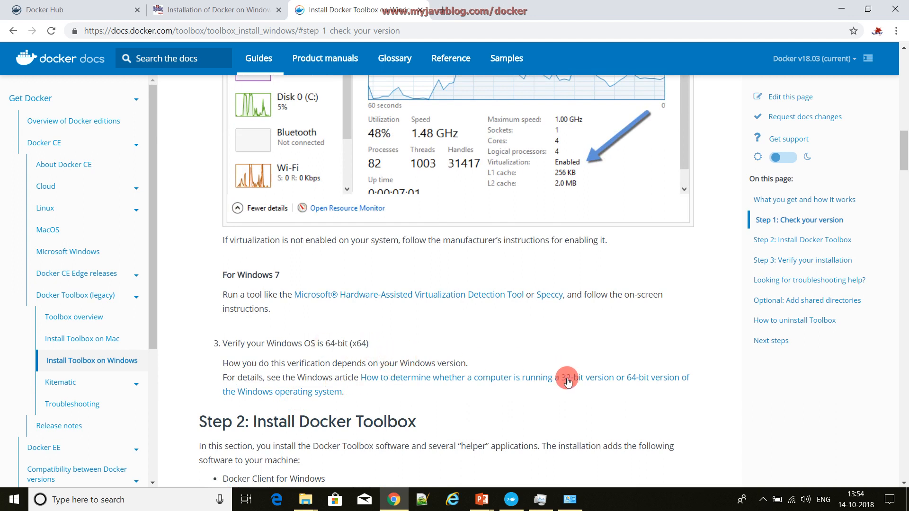
scroll(582, 400, down, 1)
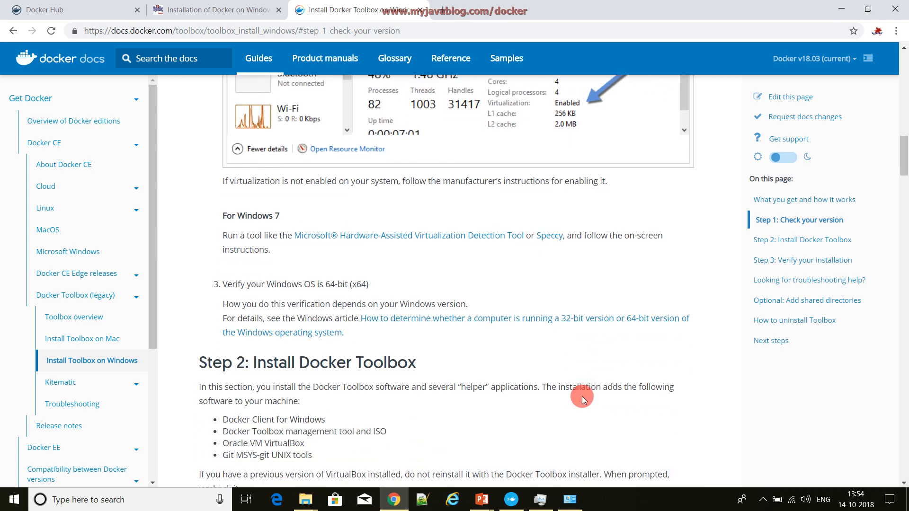
scroll(582, 399, down, 2)
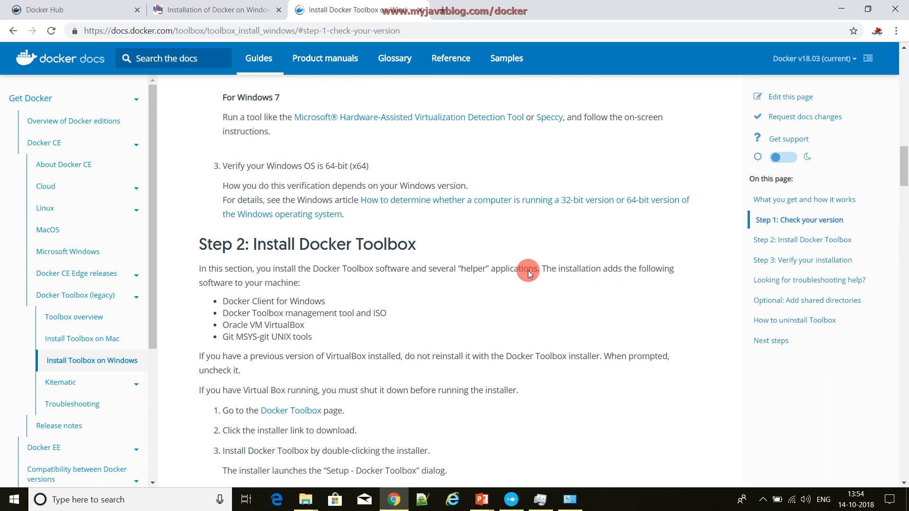
drag(418, 248, 470, 253)
click(358, 241)
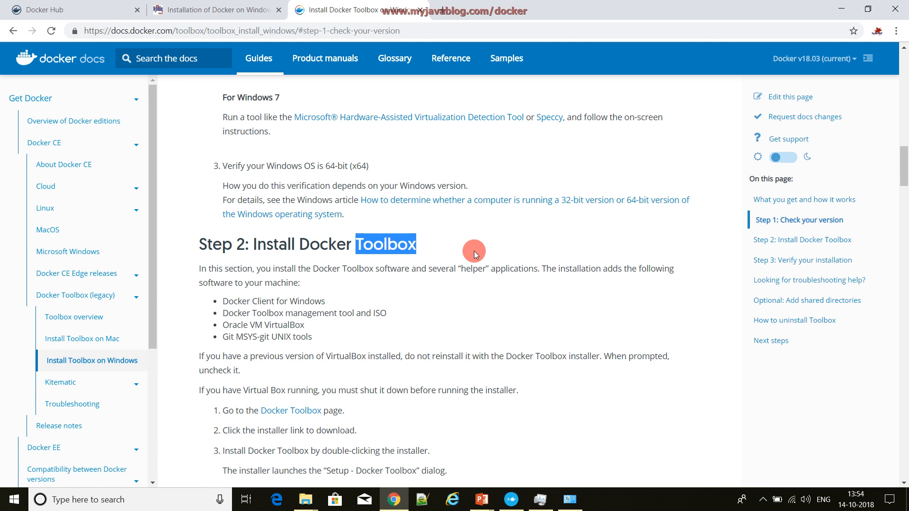
Step: Switch to the Docker folder in File Explorer and launch the DockerToolbox installer
mouse_move(305, 475)
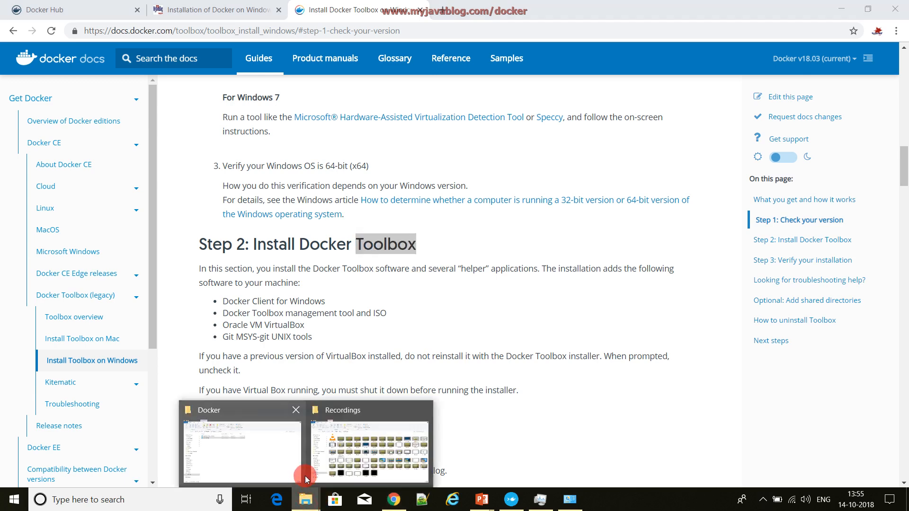
click(251, 433)
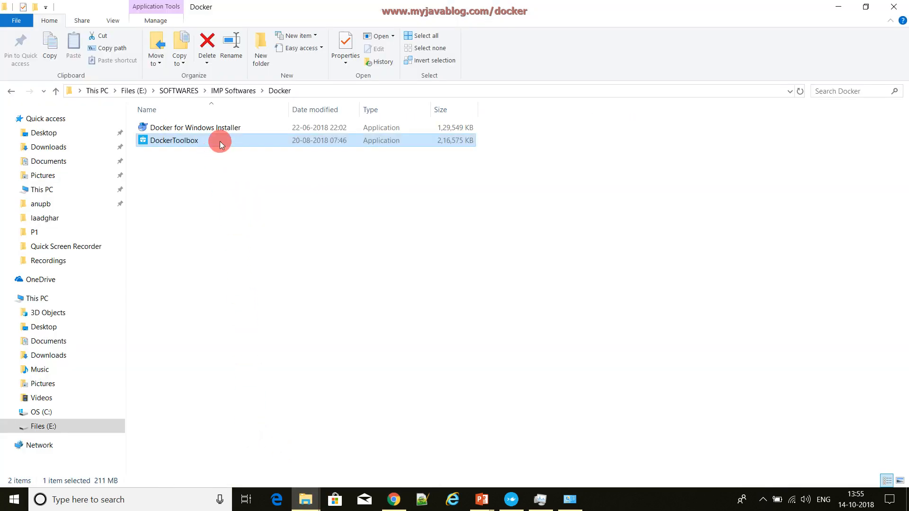
click(163, 150)
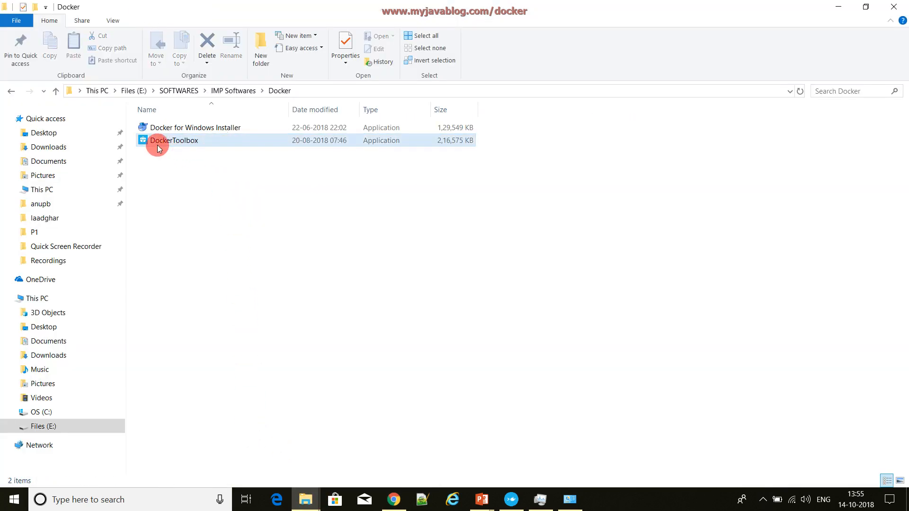
click(184, 132)
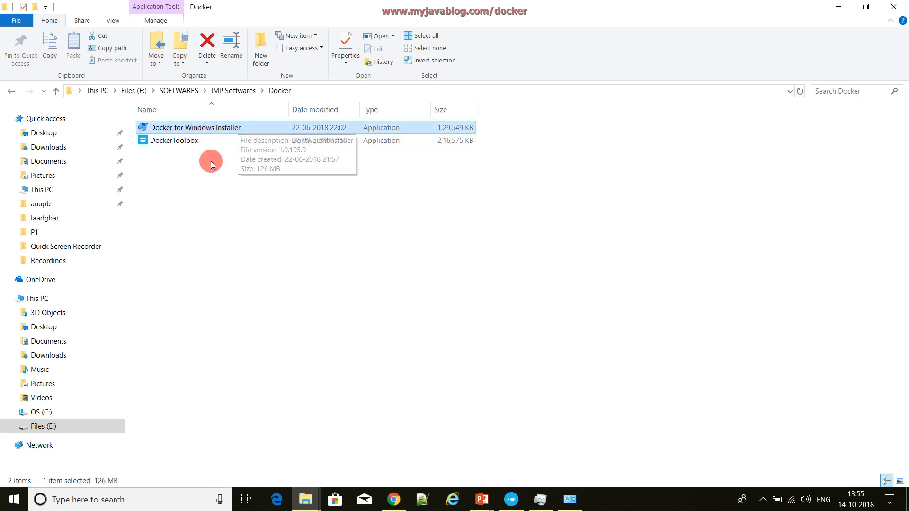
click(172, 150)
click(165, 142)
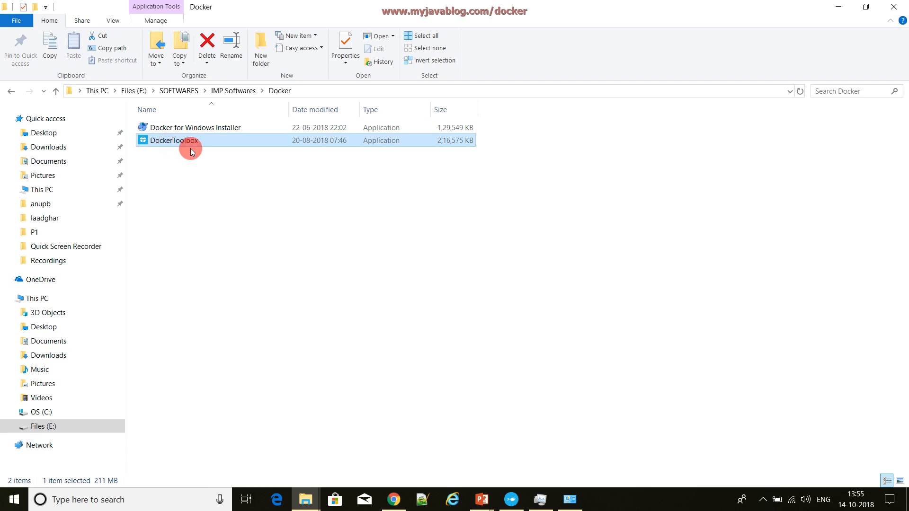
double_click(164, 144)
Step: Switch back to the browser guide and review the list of software that the Toolbox installation adds
click(393, 499)
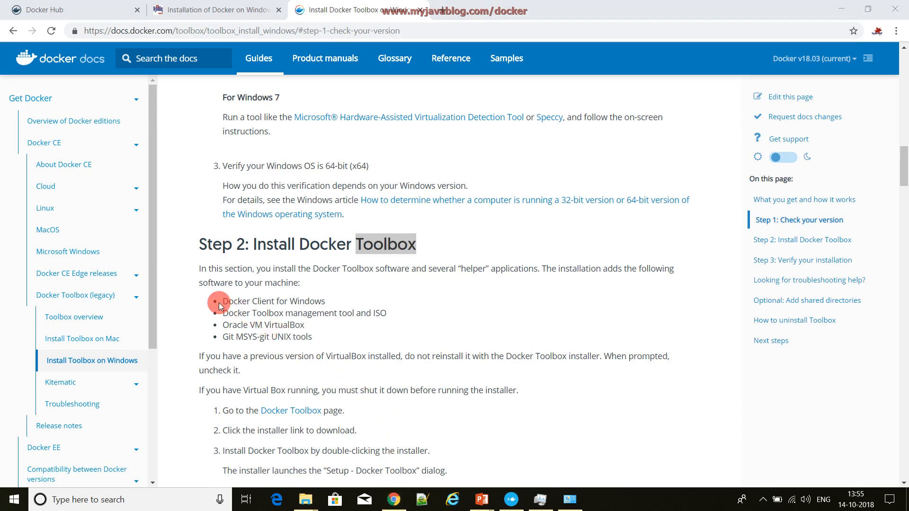
drag(222, 301, 348, 336)
click(349, 336)
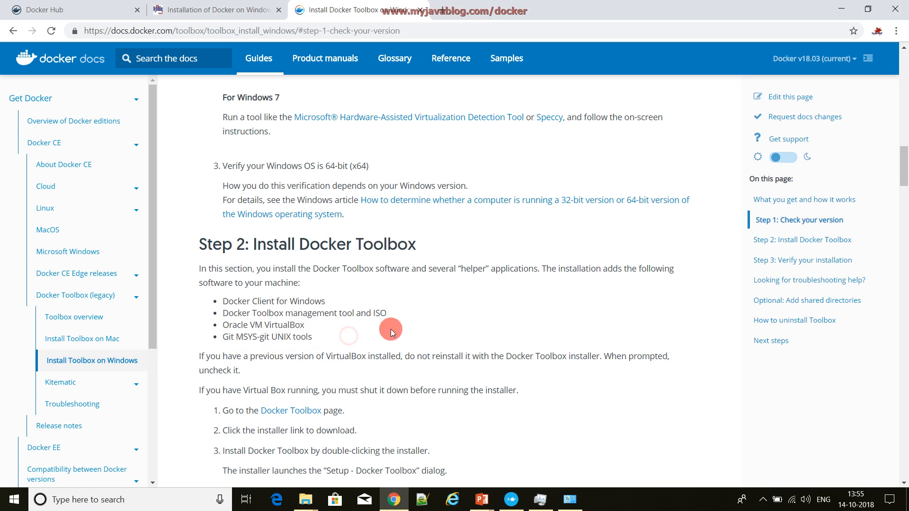
Step: Bring up the Docker Toolbox setup wizard and advance past its welcome page to the component selection
click(523, 500)
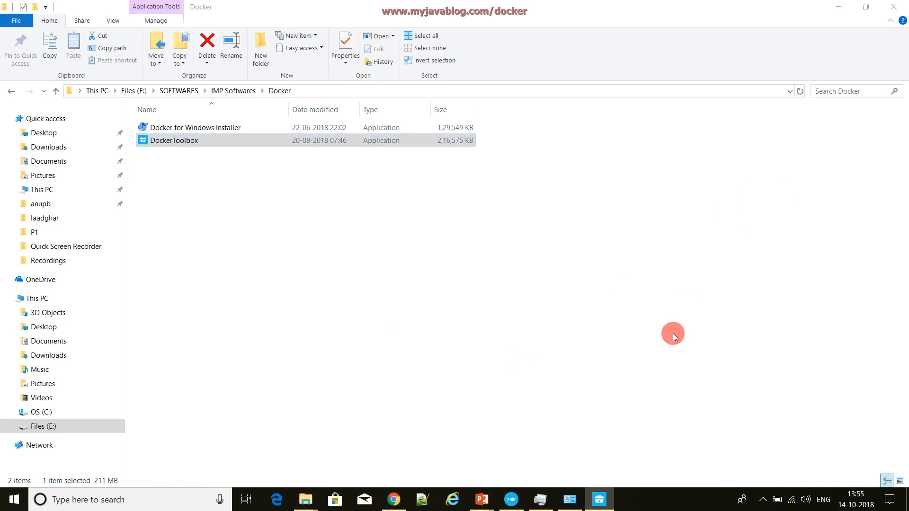
mouse_move(601, 500)
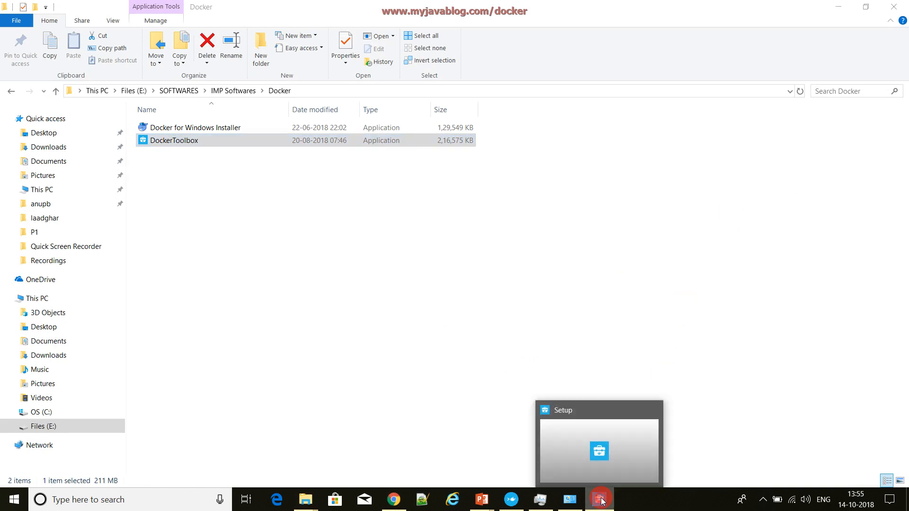
click(600, 500)
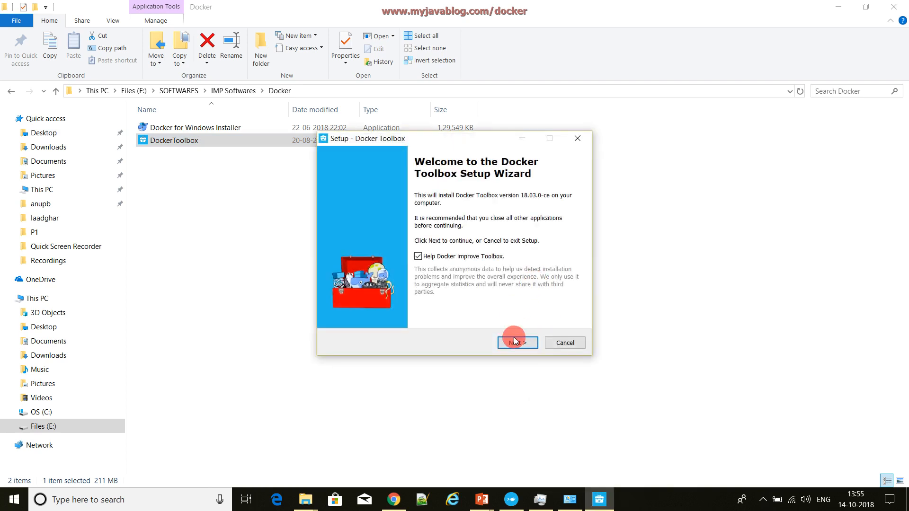
click(517, 343)
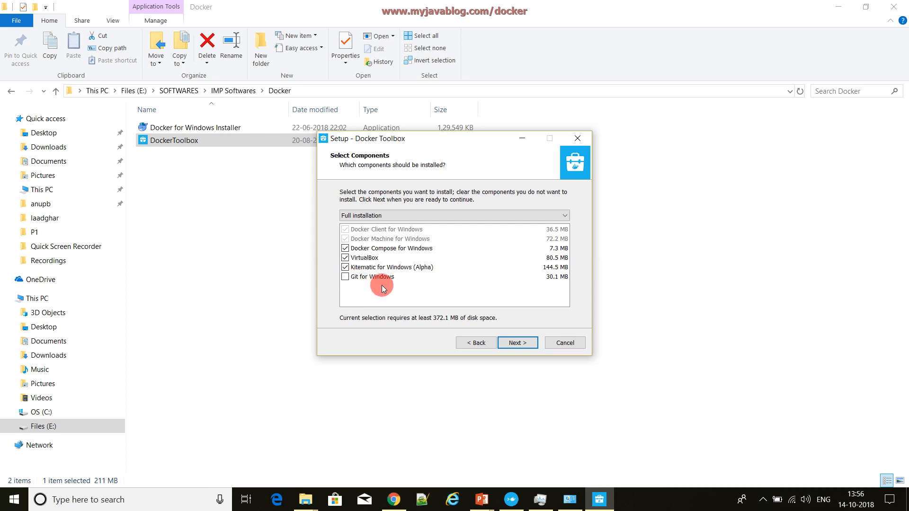
Step: Compare the full and custom installation types, choose Custom installation, and exclude Git for Windows from the components
click(392, 215)
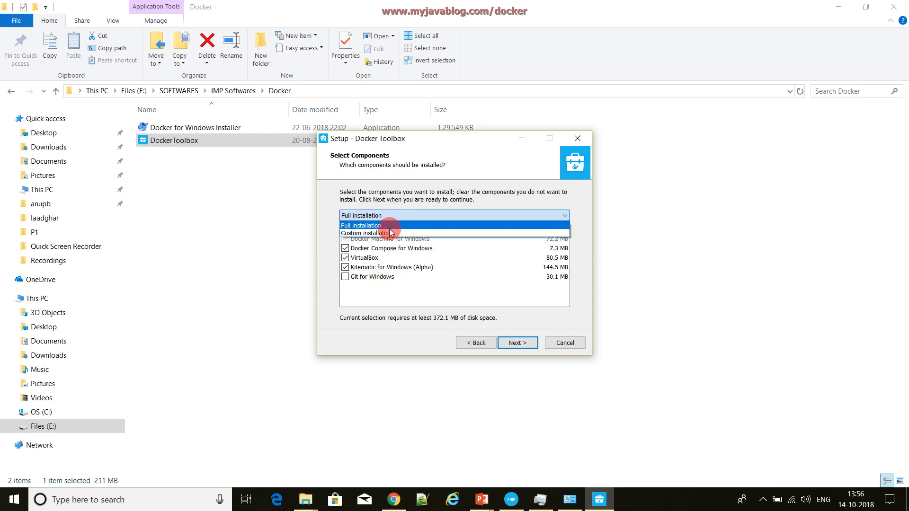
click(390, 232)
click(393, 216)
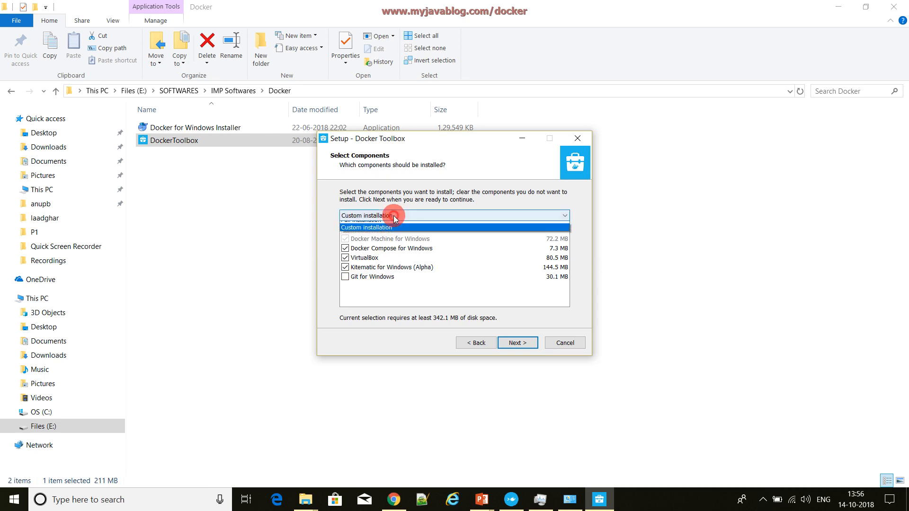
click(391, 221)
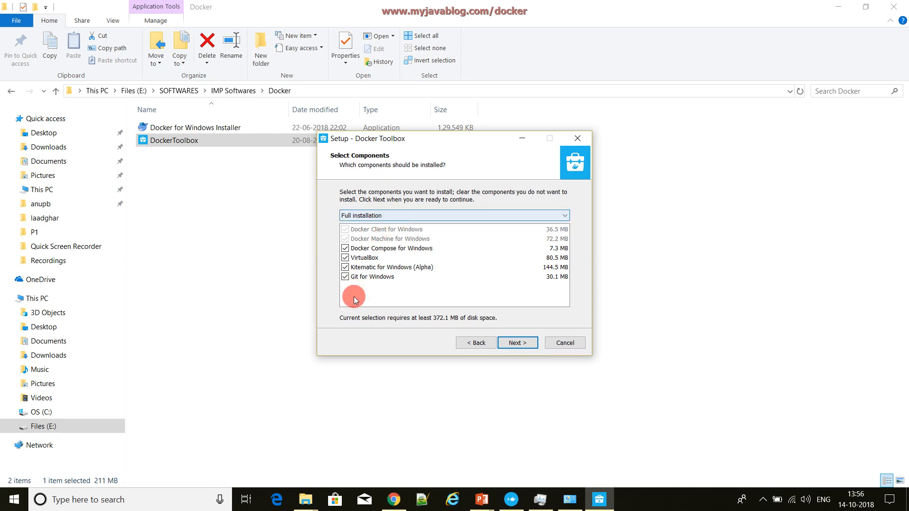
click(386, 216)
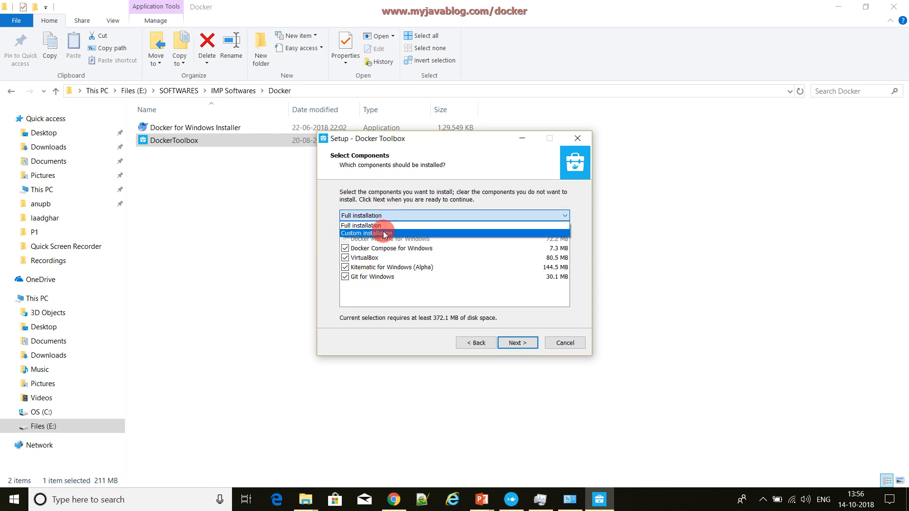
click(384, 233)
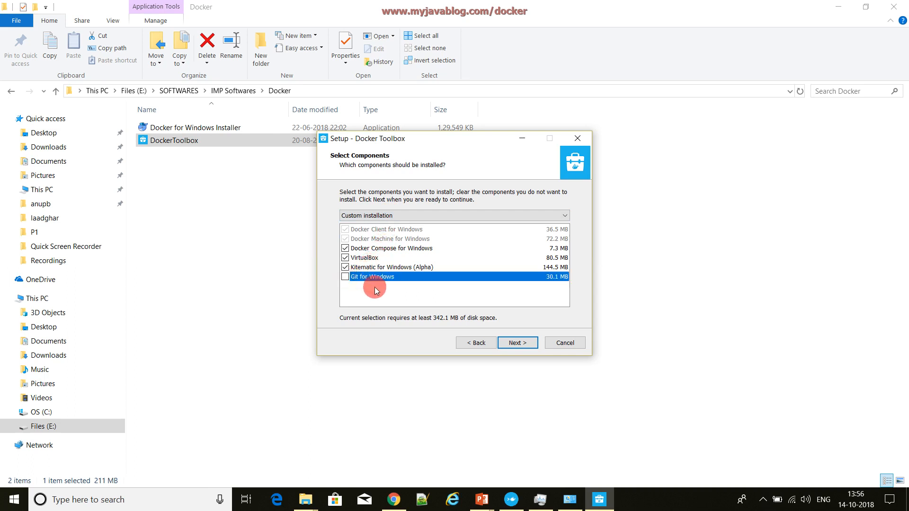
Step: Continue to the additional installation tasks, review them, and exit the Docker Toolbox setup without installing
click(510, 344)
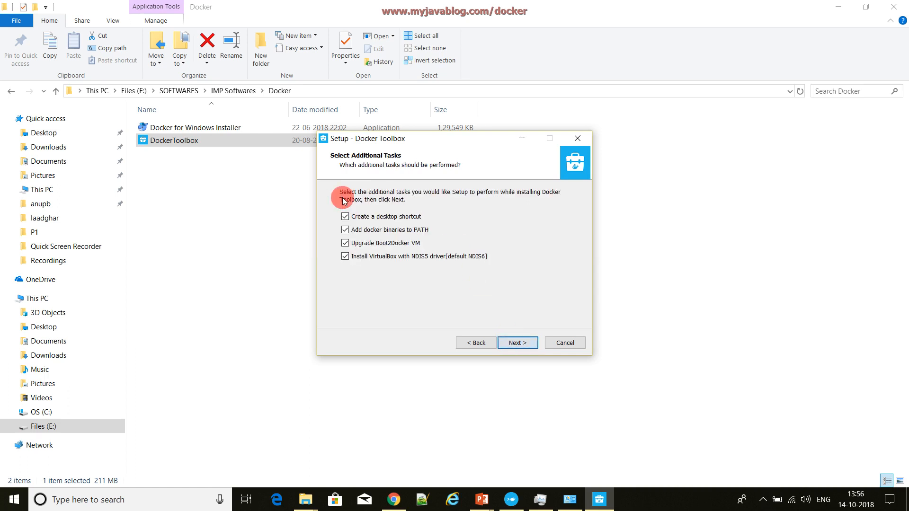
click(555, 345)
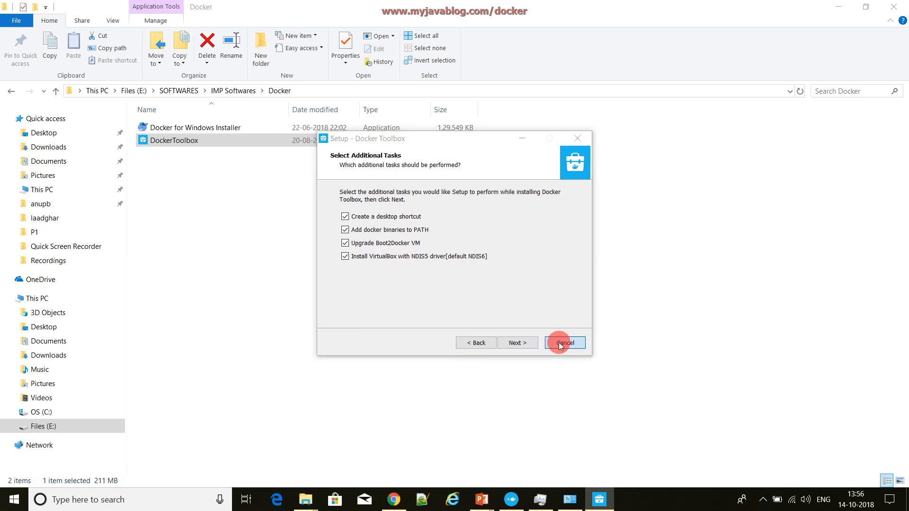
click(507, 307)
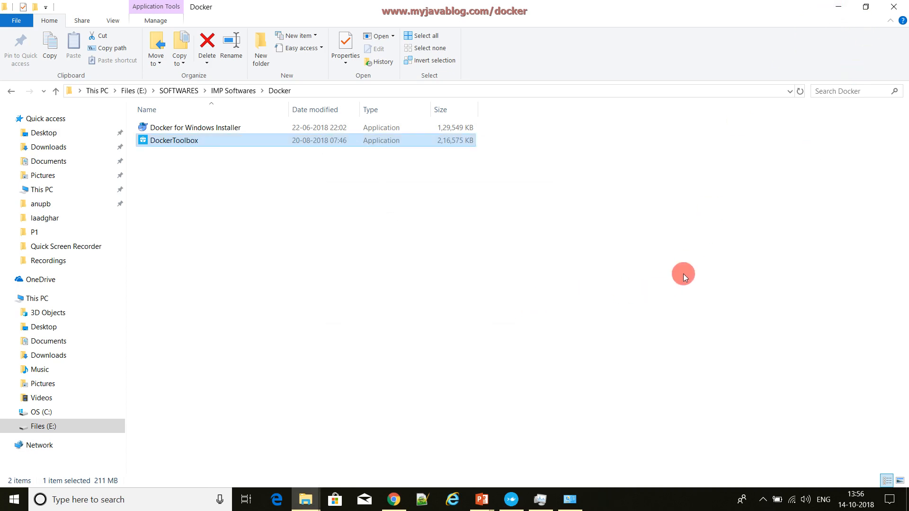
Step: Minimize the File Explorer and browser windows and end the slide show to reveal the desktop
click(838, 6)
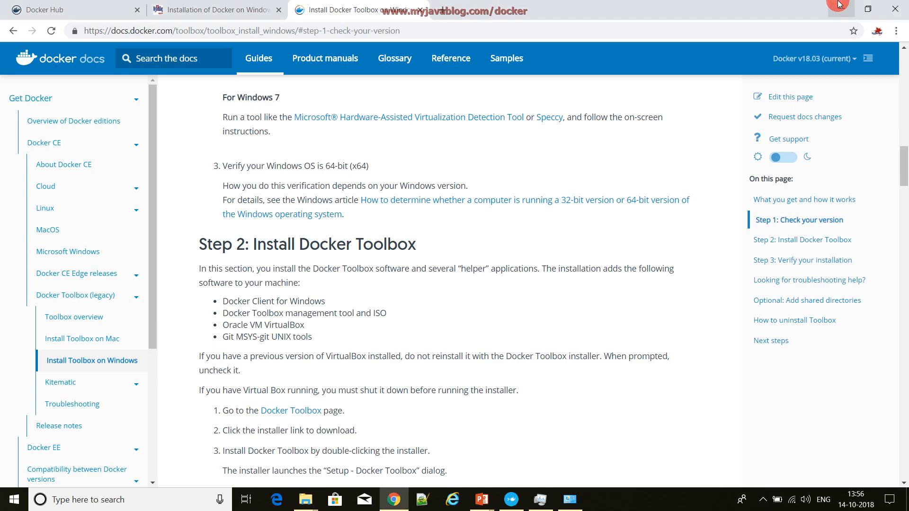
click(838, 6)
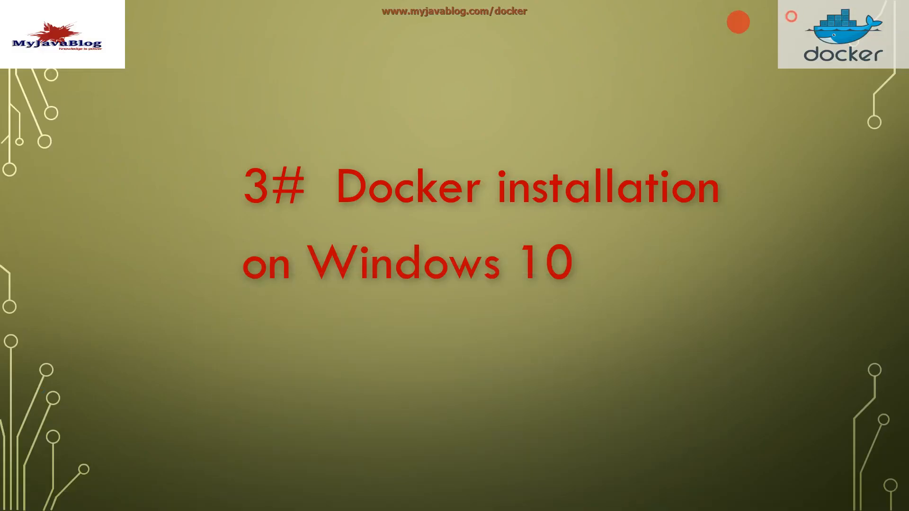
key(Escape)
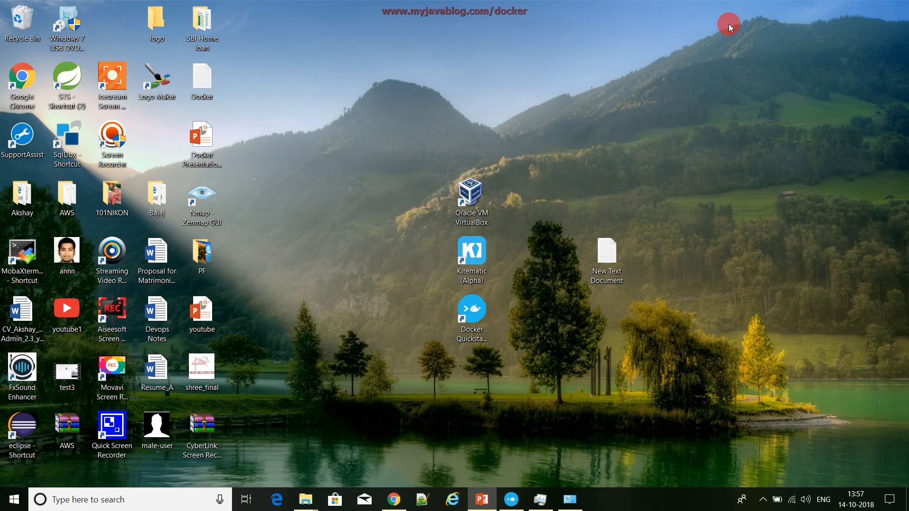
Step: Examine the group of Toolbox desktop shortcuts: Oracle VM VirtualBox, Kitematic (Alpha), and Docker Quickstart Terminal
drag(538, 167, 450, 364)
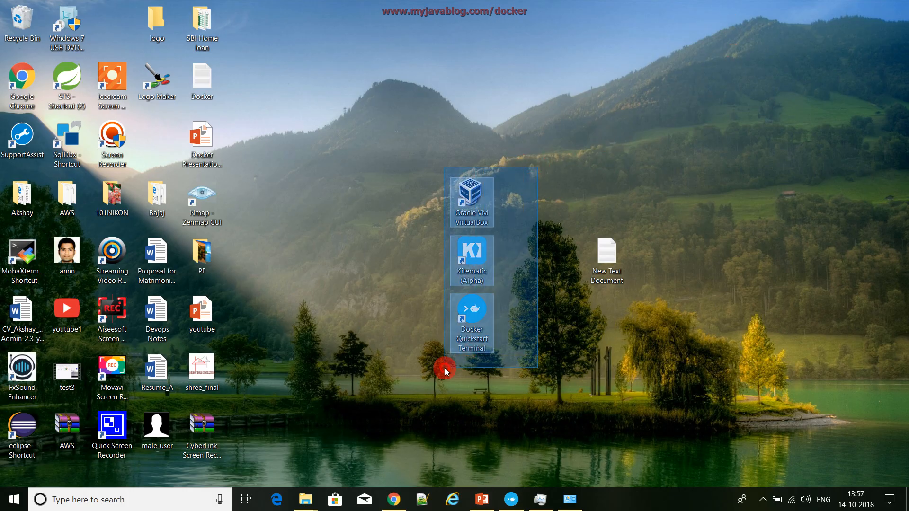
click(538, 180)
drag(539, 164, 433, 367)
click(538, 388)
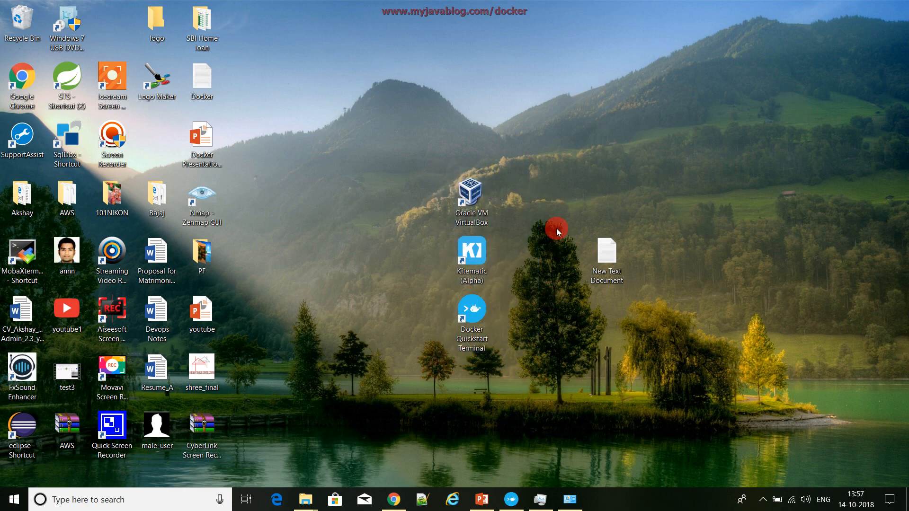
drag(528, 166, 454, 380)
click(526, 365)
Step: Highlight the VirtualBox, Kitematic, and Docker Quickstart Terminal shortcuts one at a time, finishing with all three together
click(491, 230)
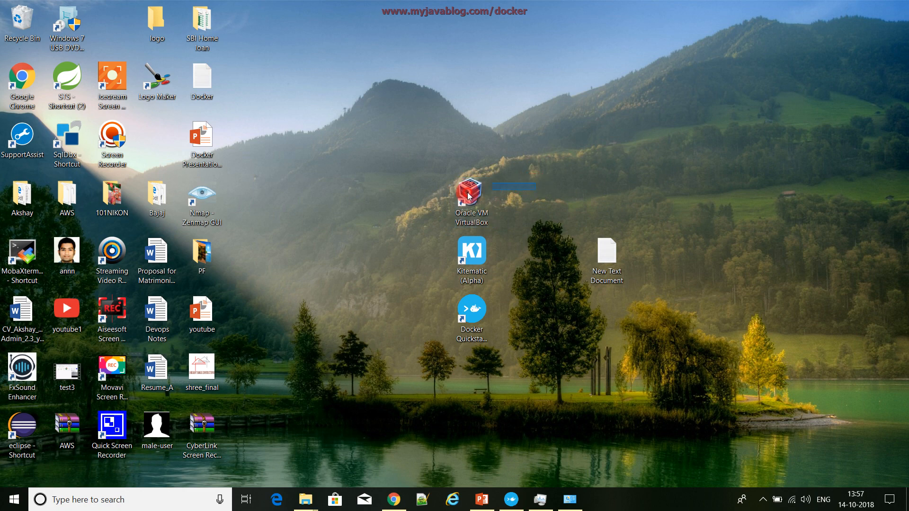
click(563, 213)
drag(526, 187, 412, 203)
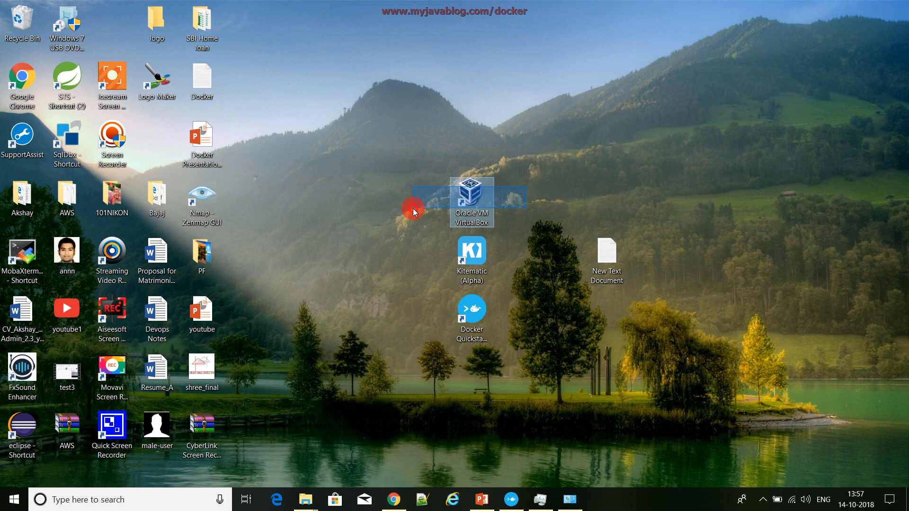
click(532, 203)
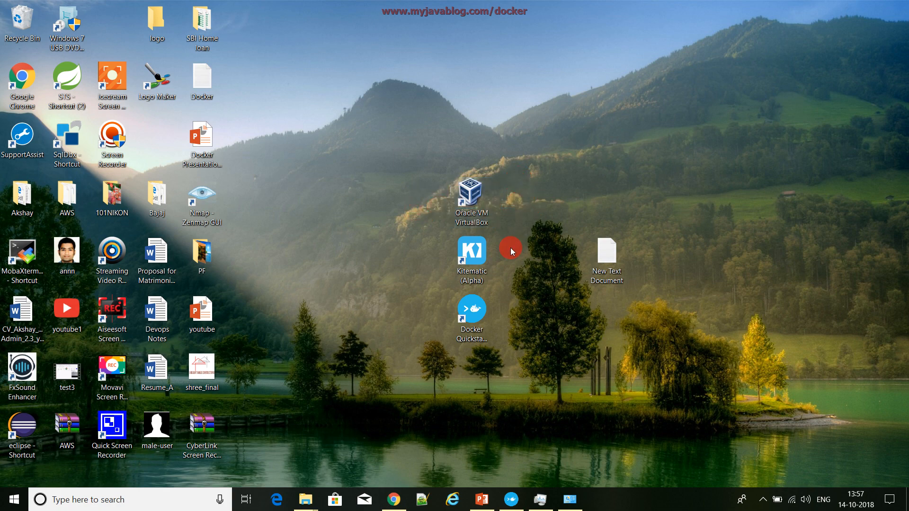
drag(513, 247, 422, 274)
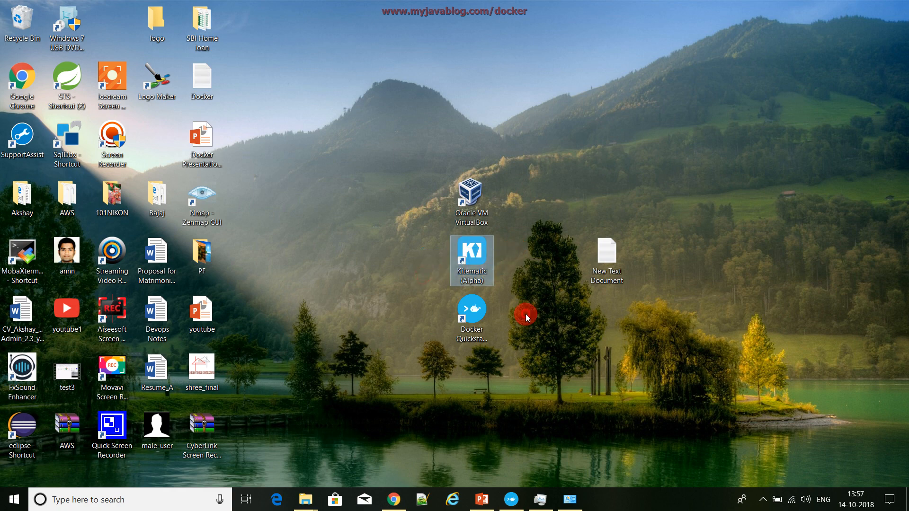
click(525, 305)
drag(495, 349, 473, 337)
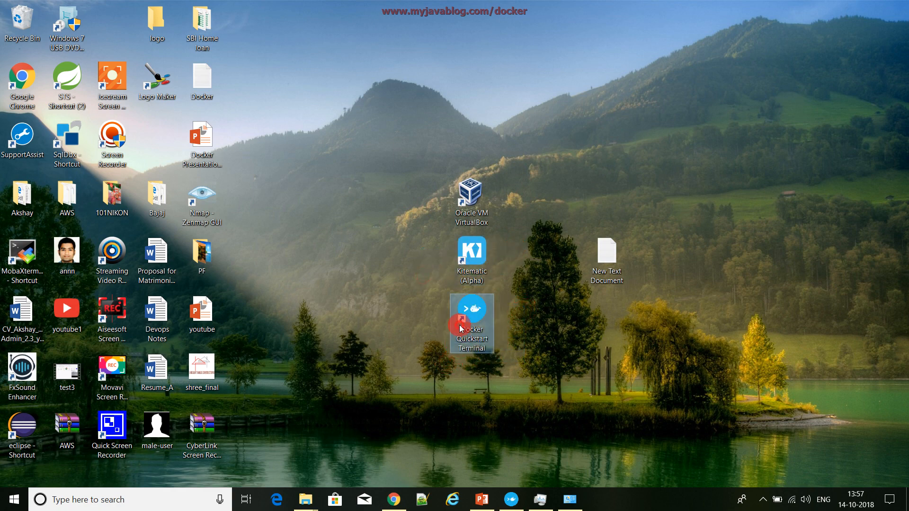
click(557, 329)
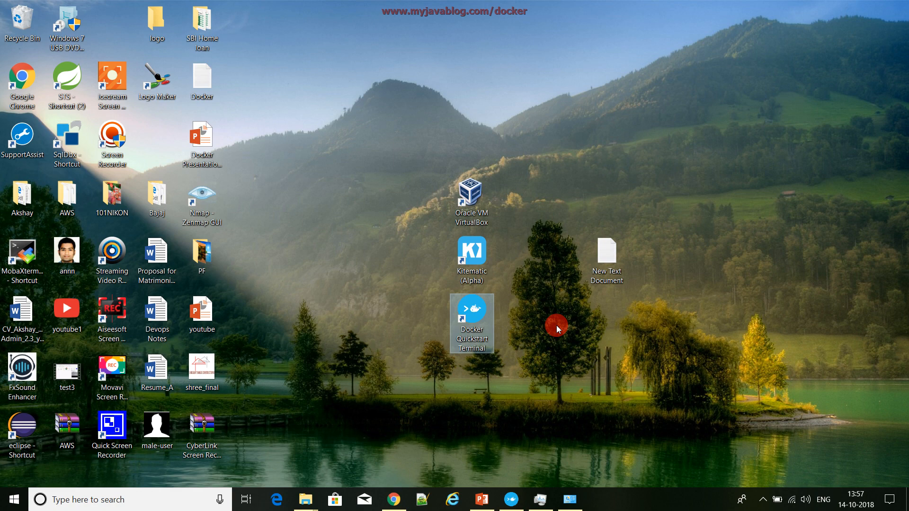
click(527, 317)
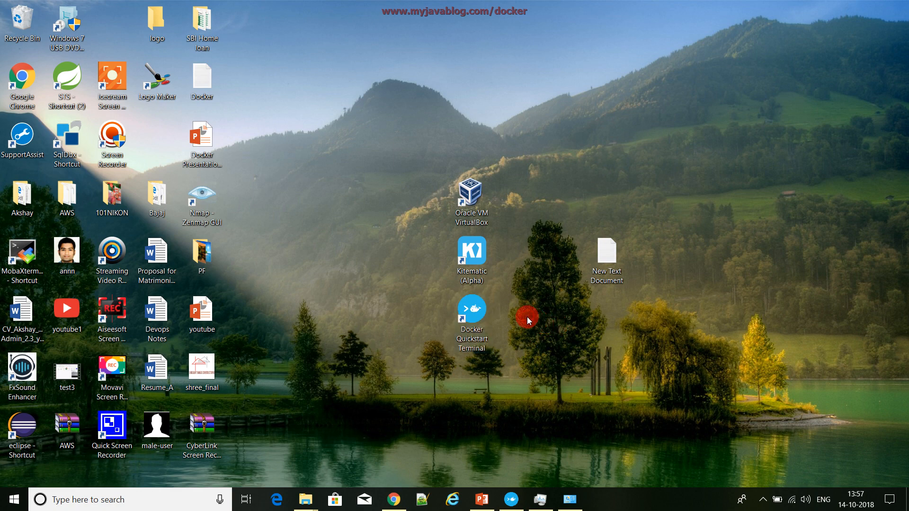
drag(500, 197, 442, 395)
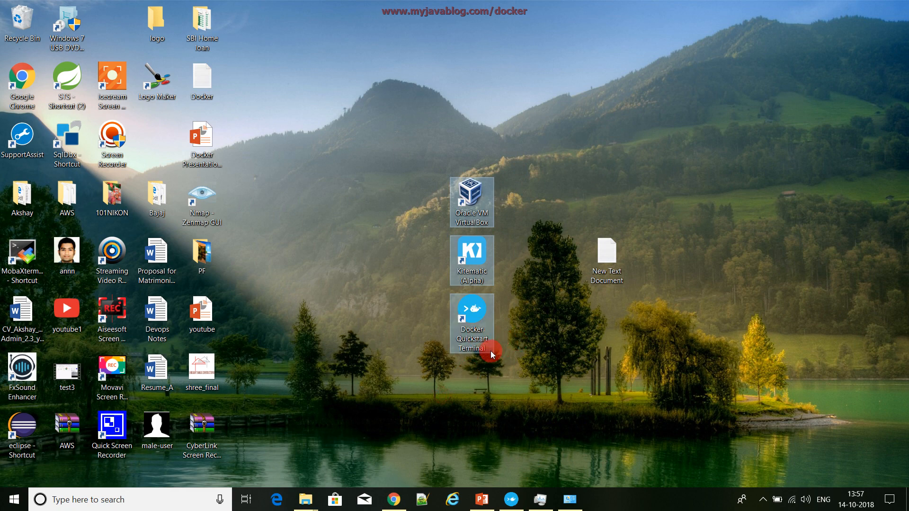
click(558, 362)
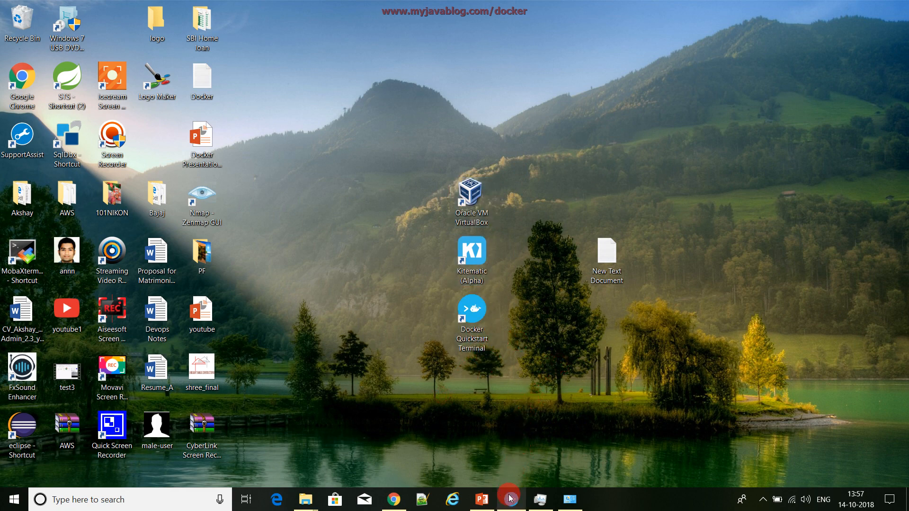
Step: Switch to the running Docker Toolbox terminal and inspect the IP address configured for the default machine
mouse_move(509, 497)
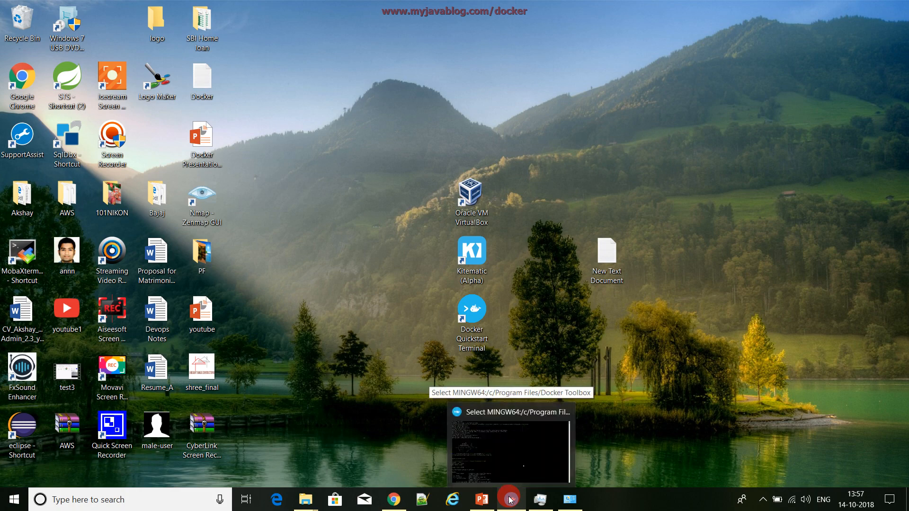
click(509, 499)
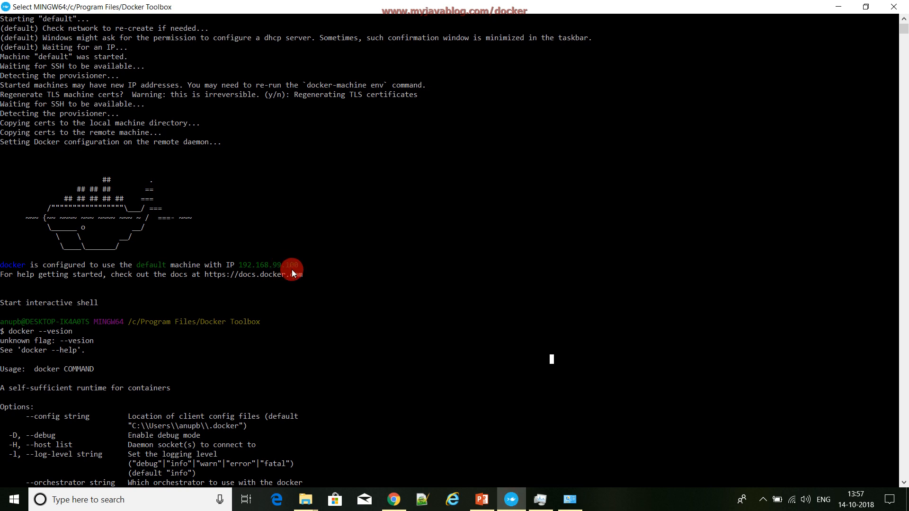
mouse_move(296, 268)
mouse_down()
mouse_move(236, 266)
mouse_move(296, 265)
mouse_up()
click(254, 274)
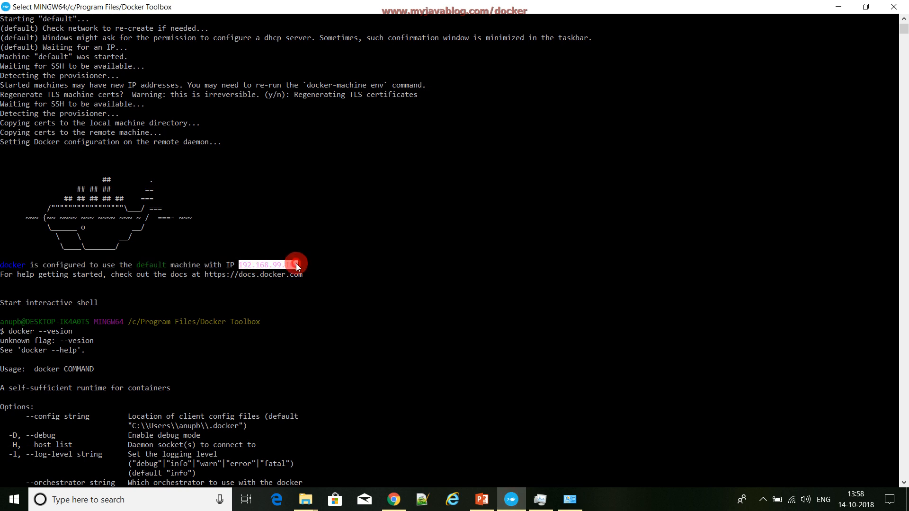
click(314, 266)
drag(240, 263, 243, 263)
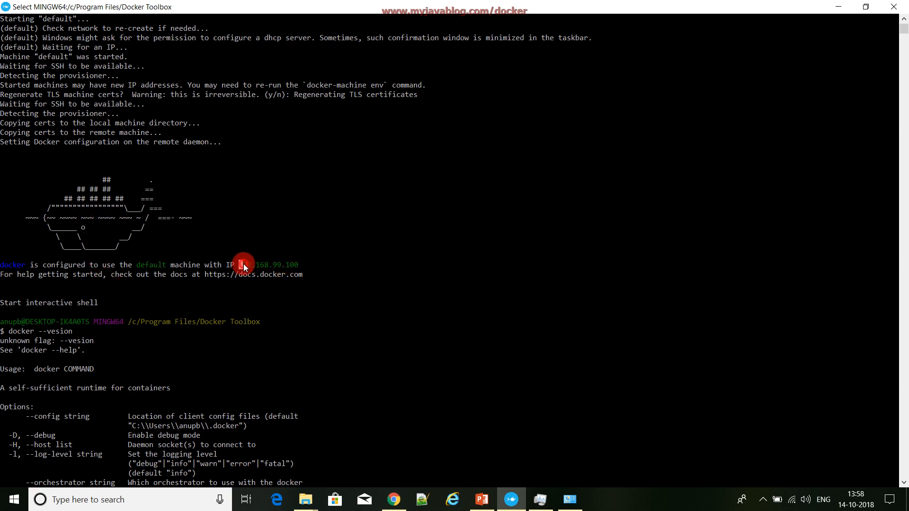
Step: Clear the text selection and rerun docker --version in the terminal to check the installed Docker version
click(300, 271)
key(Up)
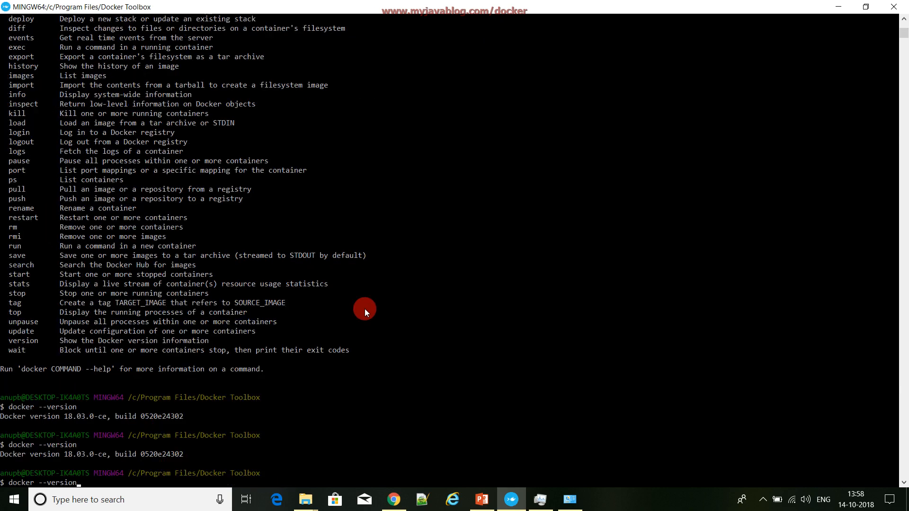
key(Return)
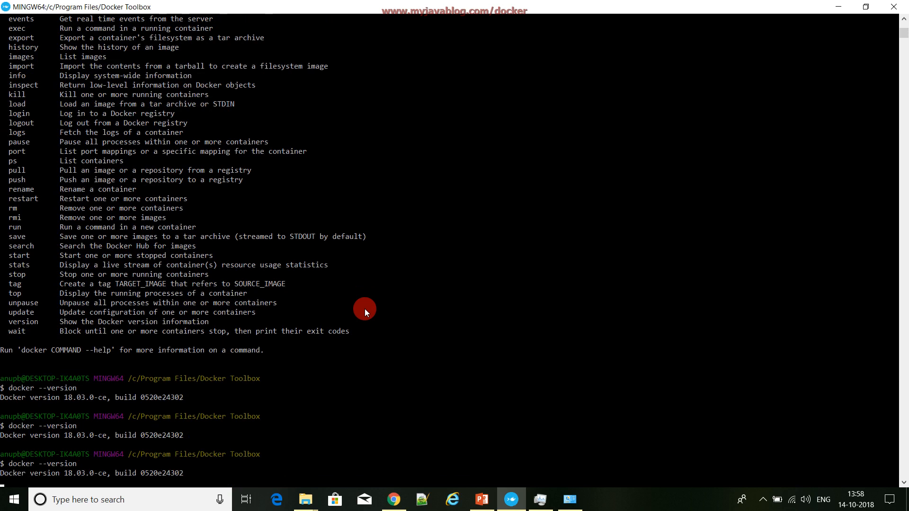